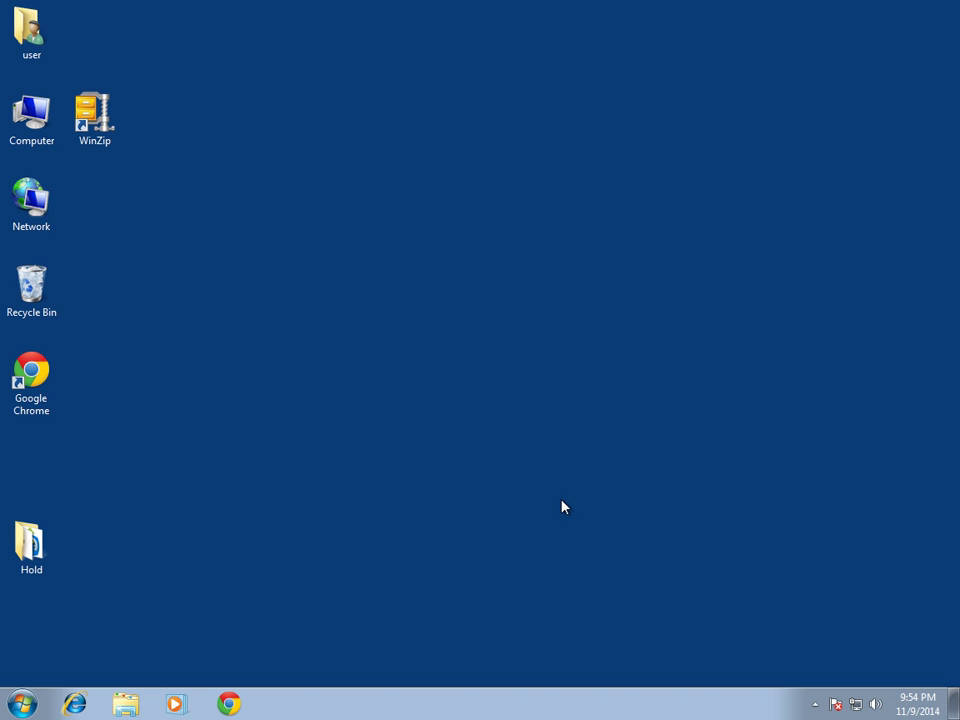
- Check the installed programs list in Control Panel, then close it
click(22, 704)
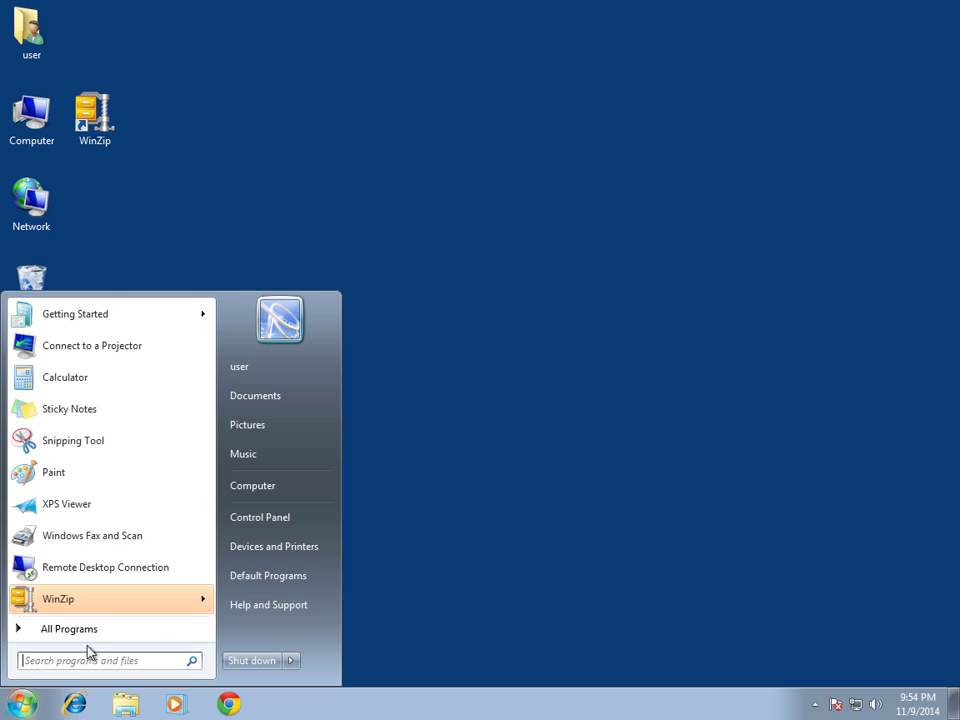
click(287, 526)
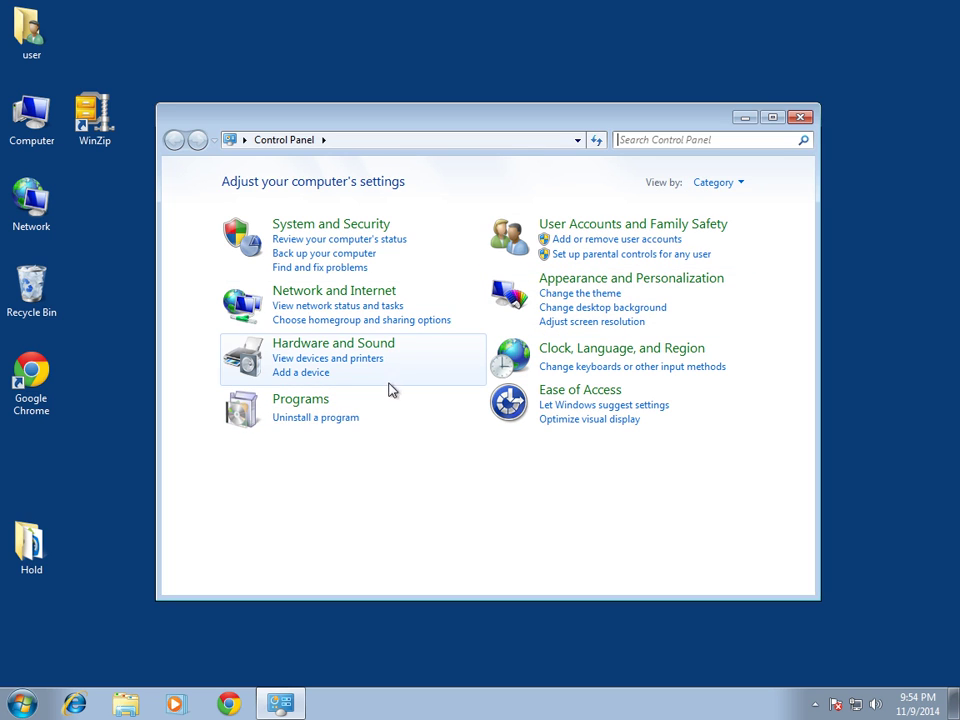
click(320, 427)
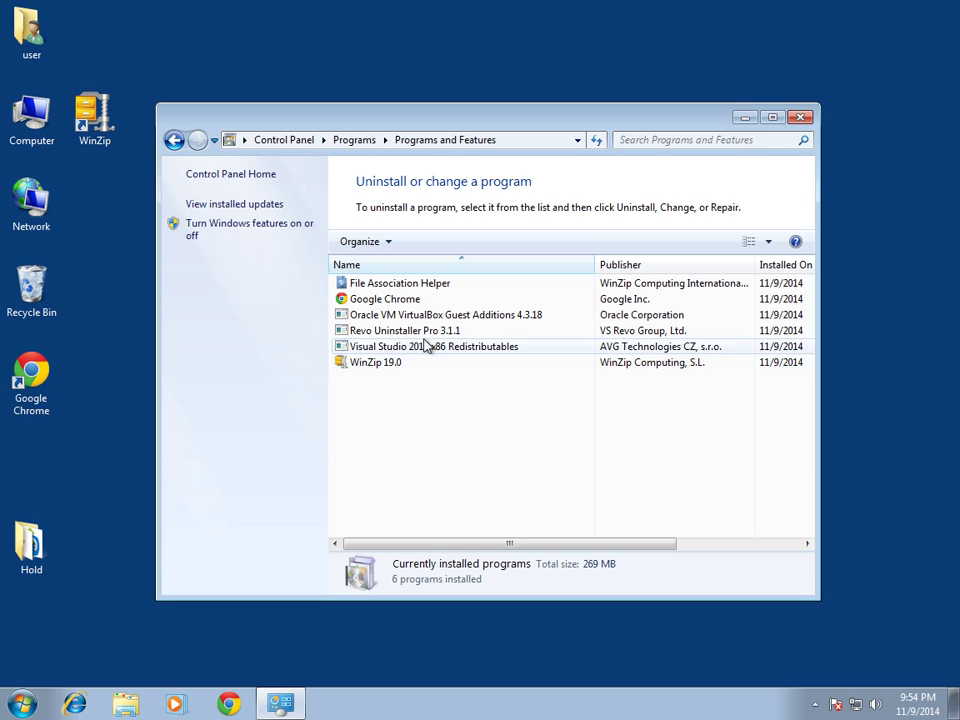
click(801, 118)
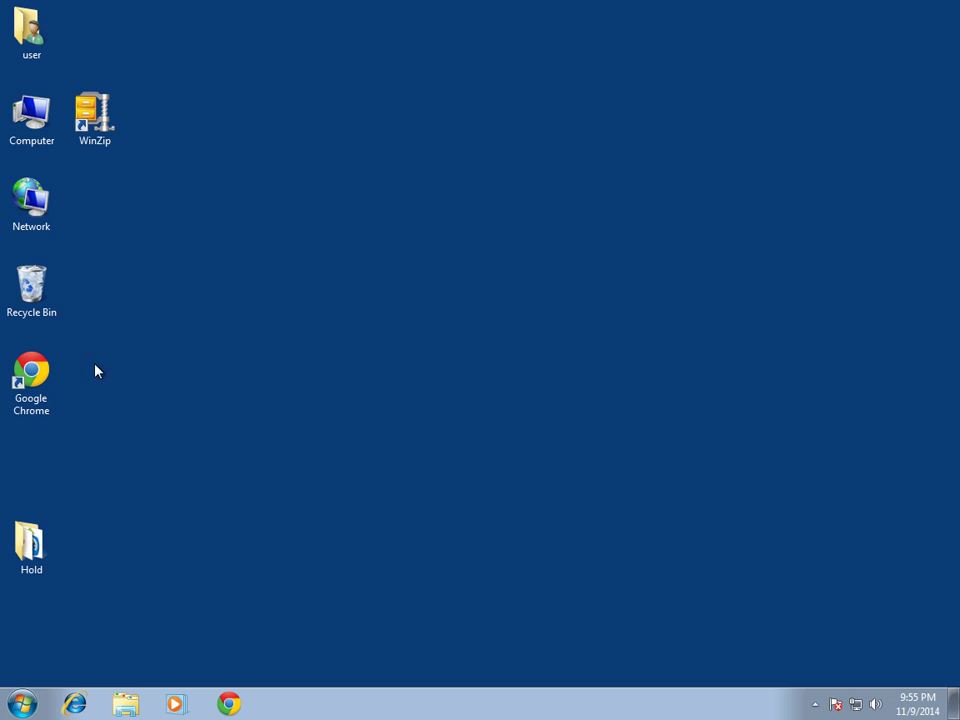
double_click(31, 378)
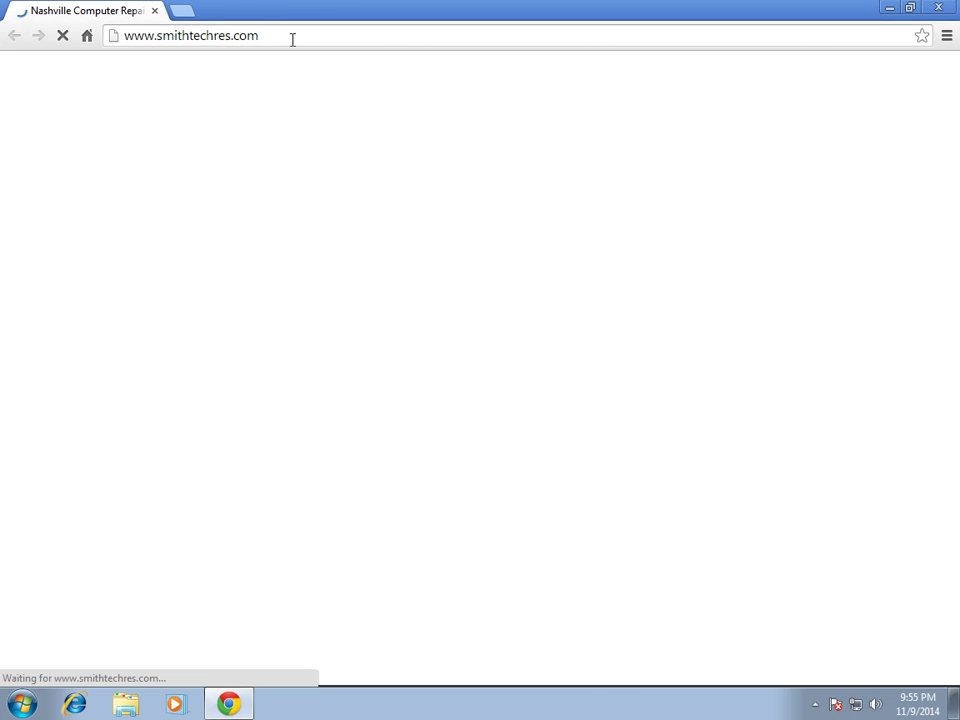
click(294, 36)
text(ww.)
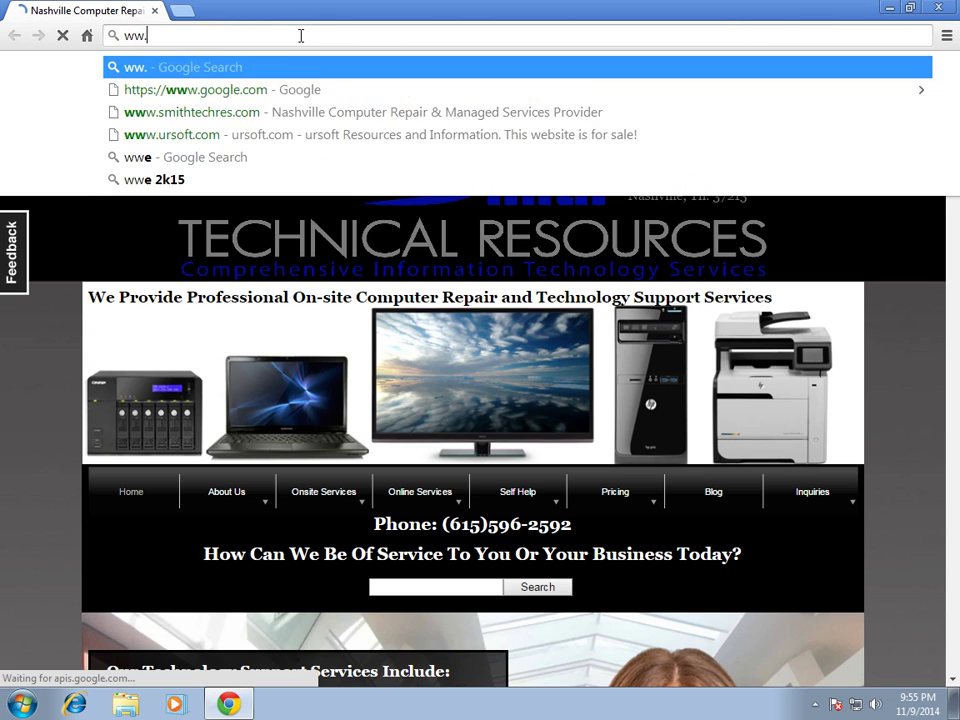
text(goo)
key(BackSpace)
key(BackSpace)
key(BackSpace)
key(BackSpace)
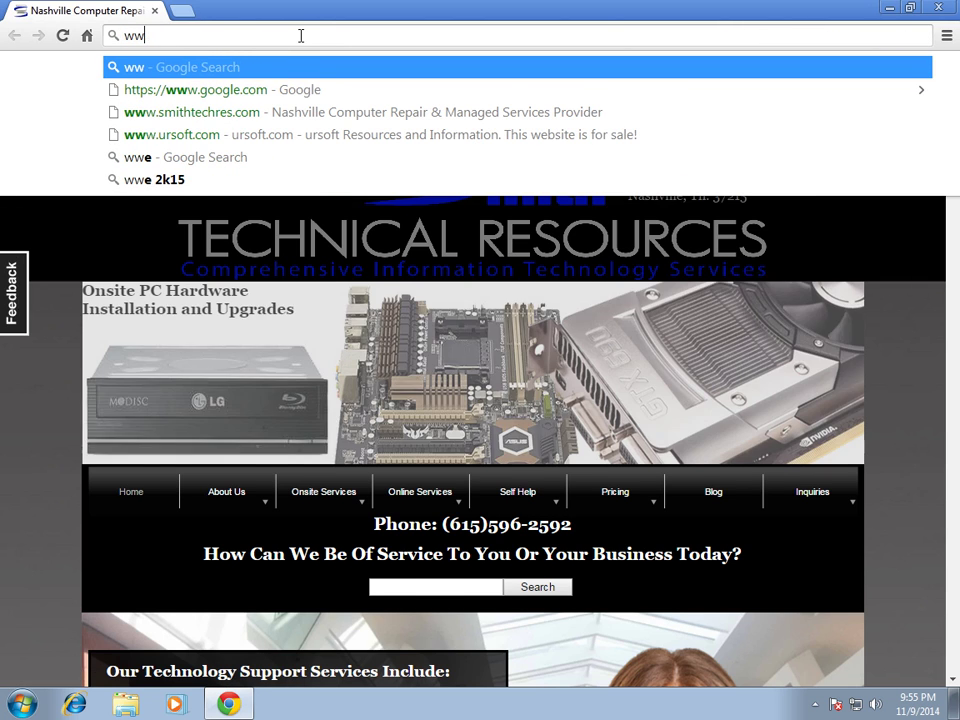
text(w.google.com)
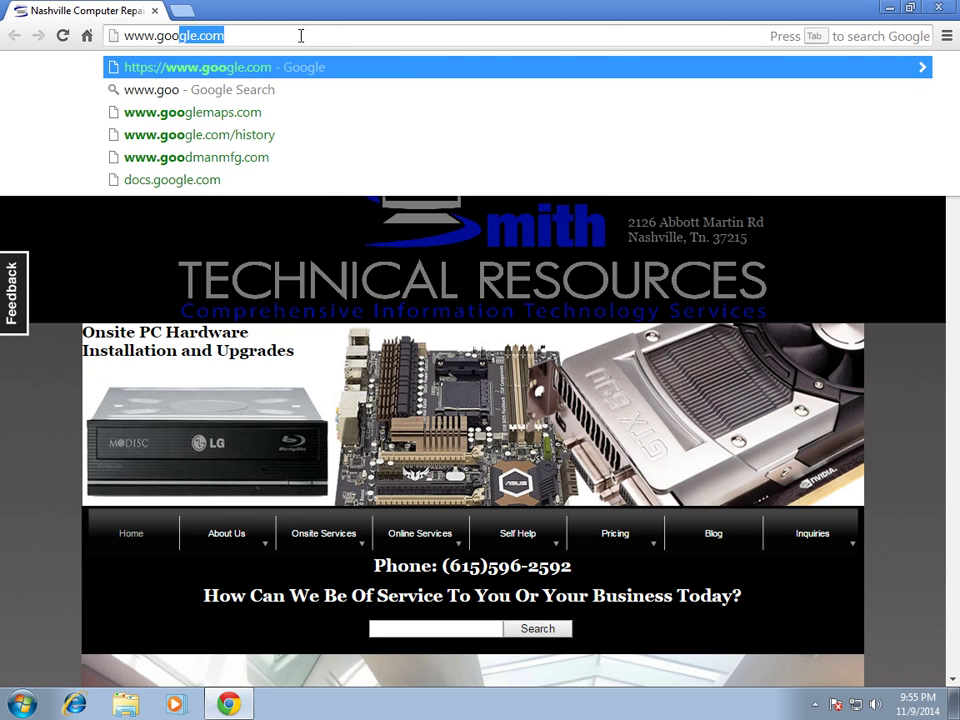
key(Return)
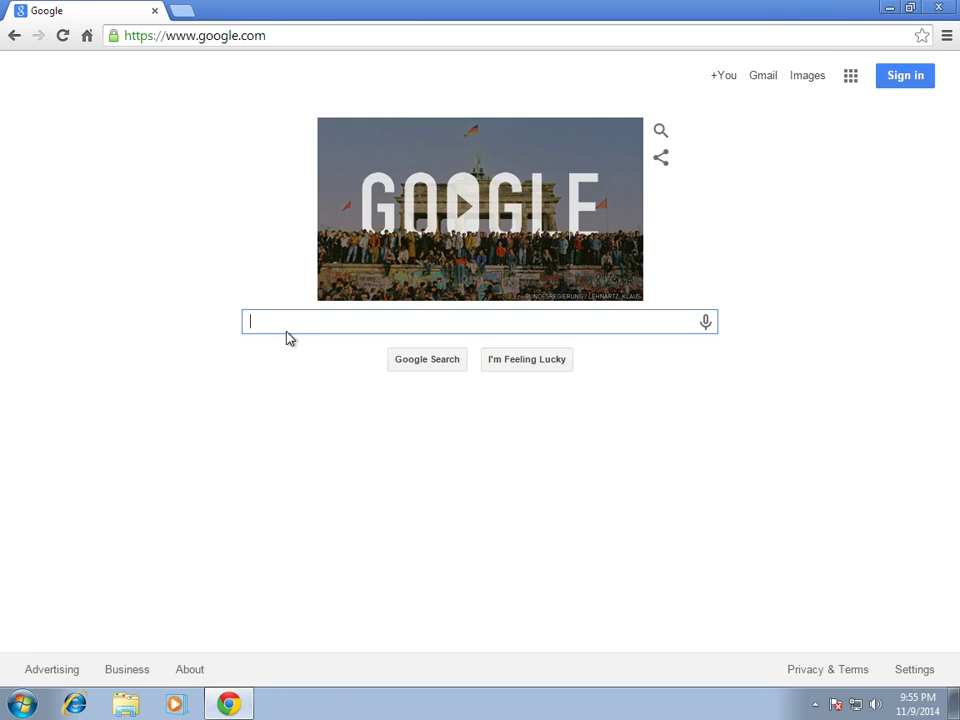
text(revo)
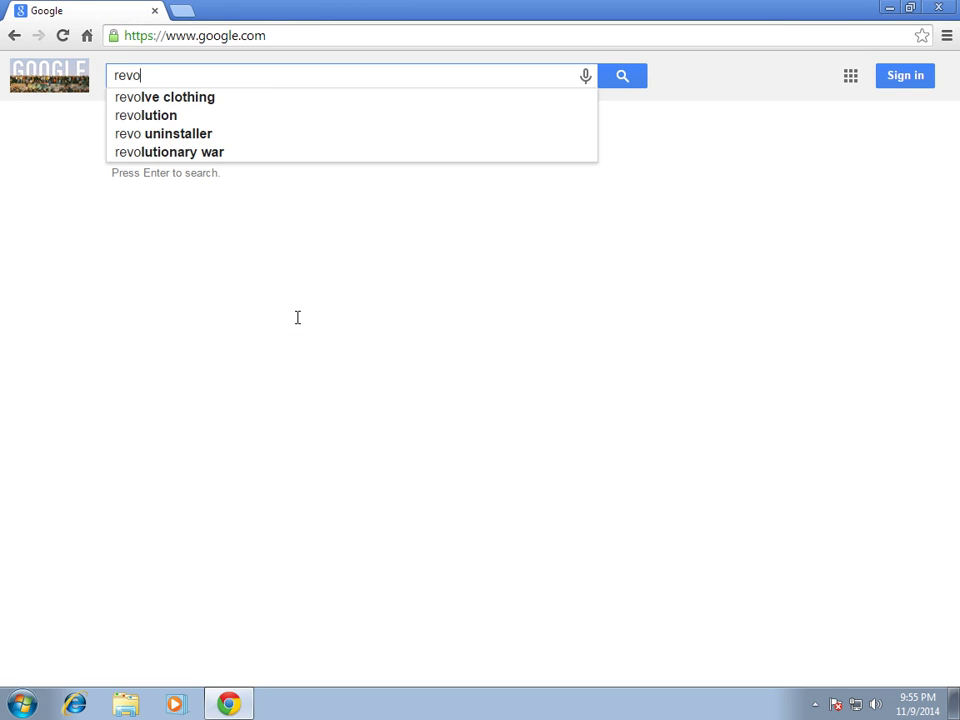
text( un)
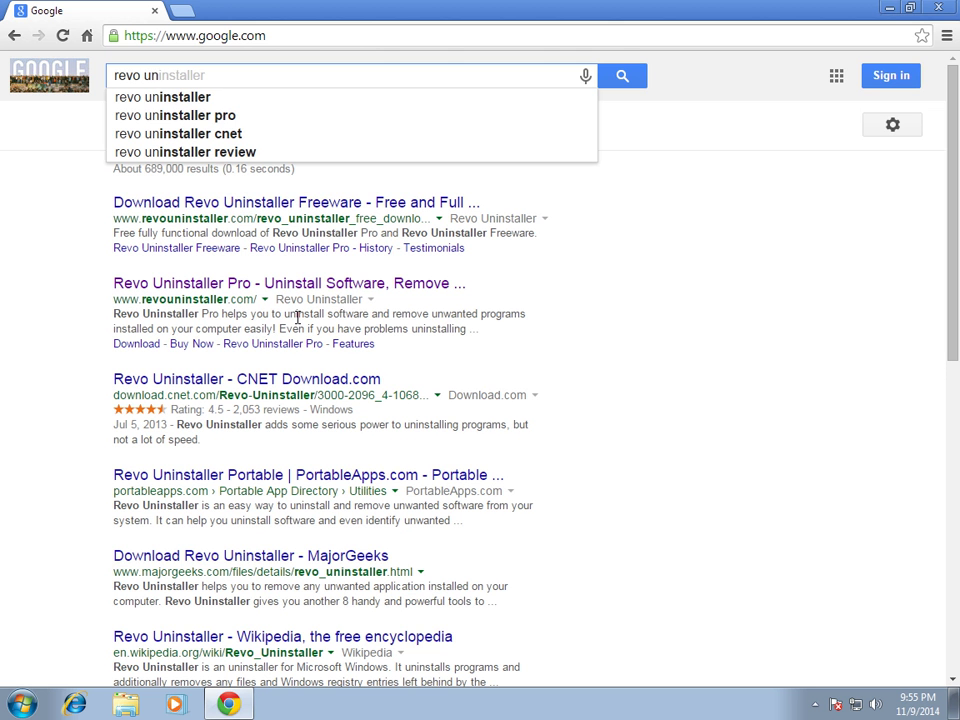
click(200, 97)
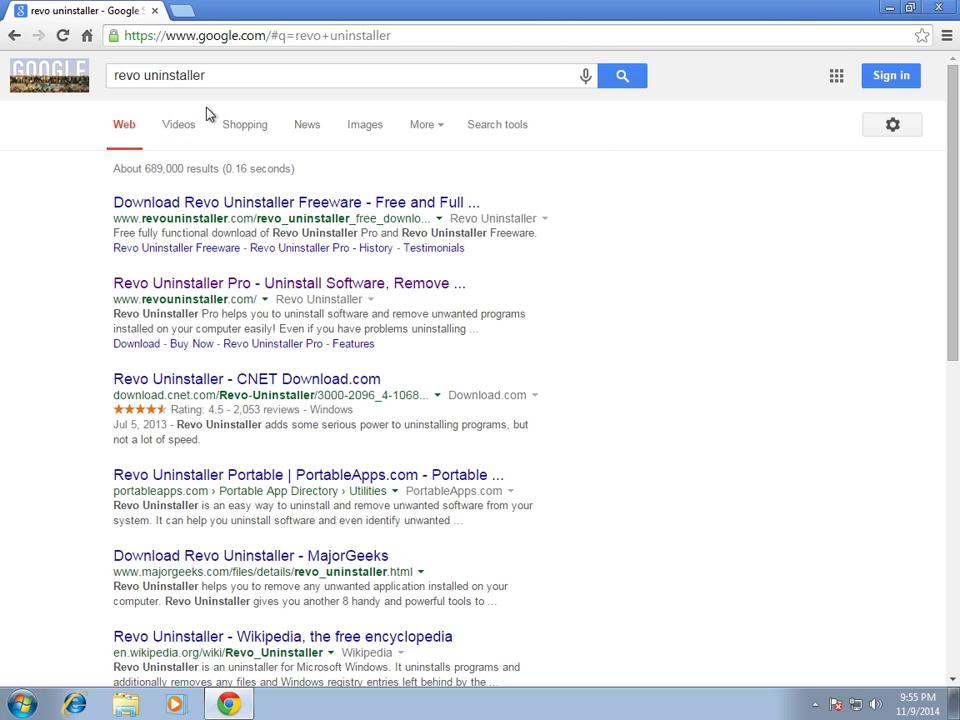
- Download the Revo Uninstaller Pro 30-day trial setup from the official site and run it
click(255, 287)
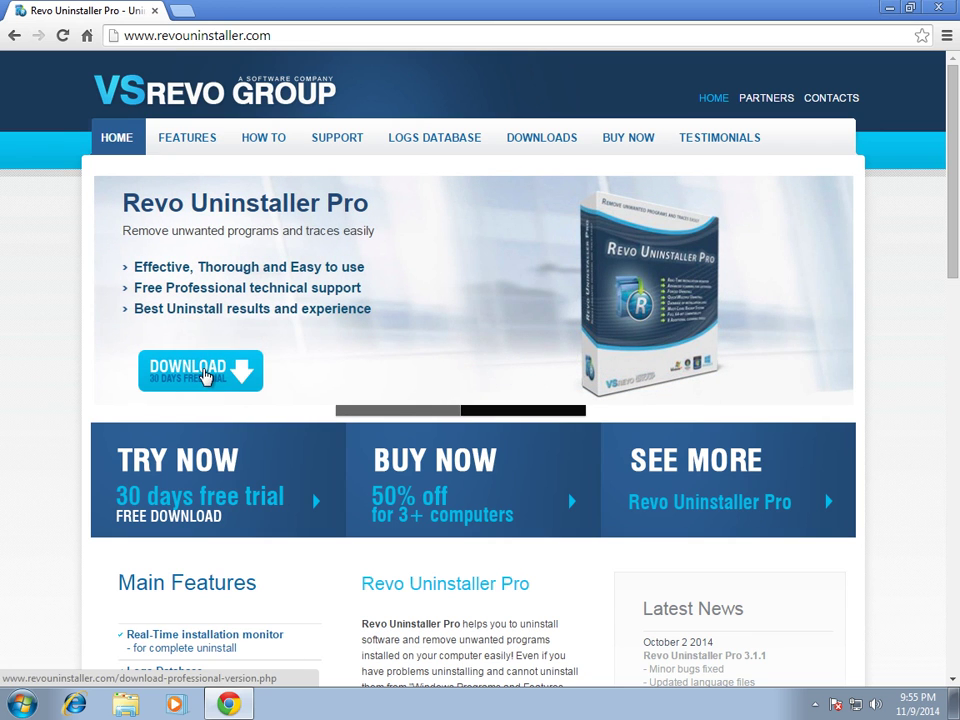
click(200, 373)
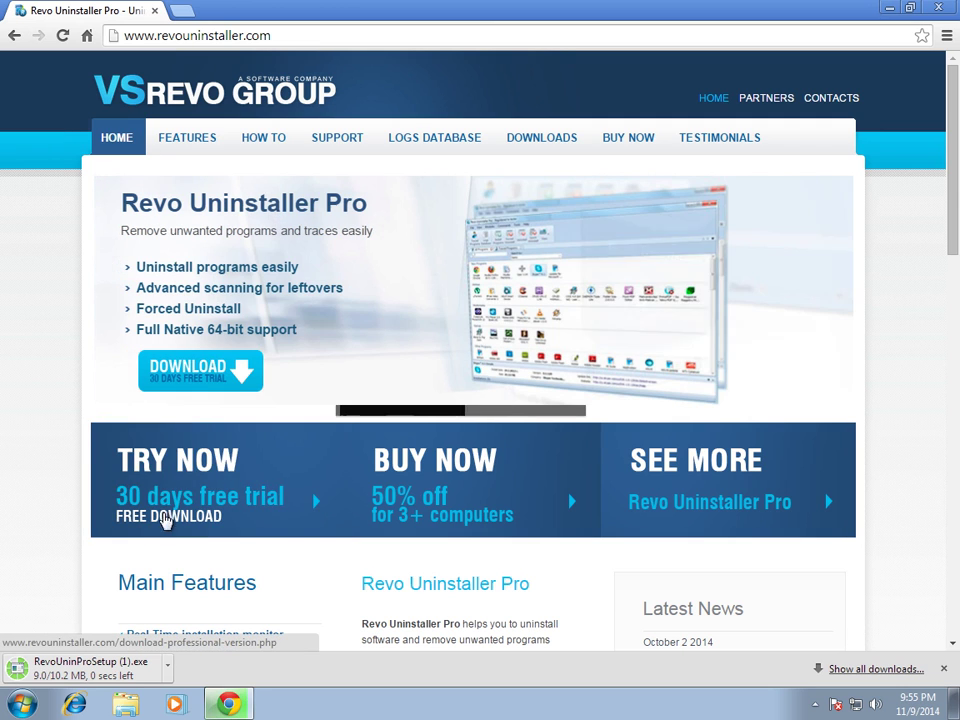
click(167, 668)
click(203, 566)
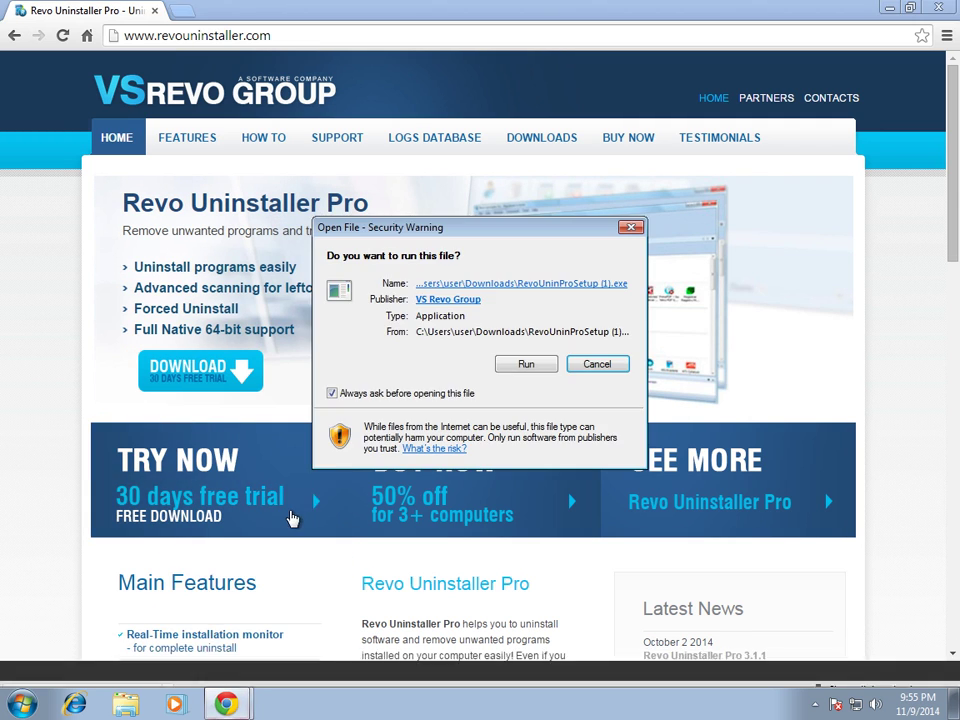
click(528, 366)
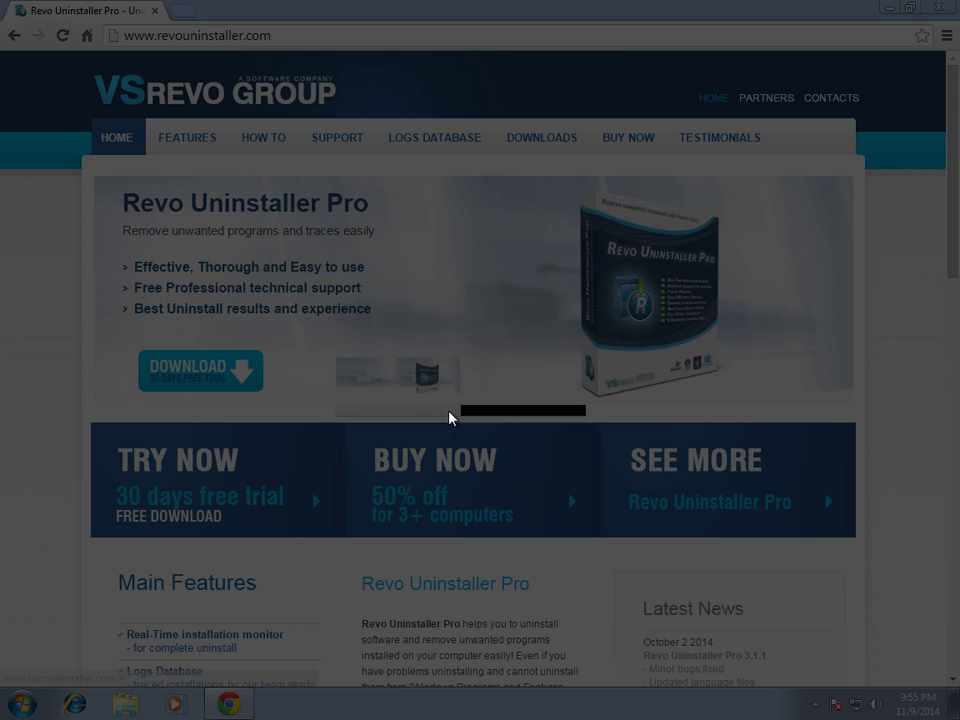
- Install Revo Uninstaller Pro in English with the licence accepted and a desktop icon, then launch it
click(550, 368)
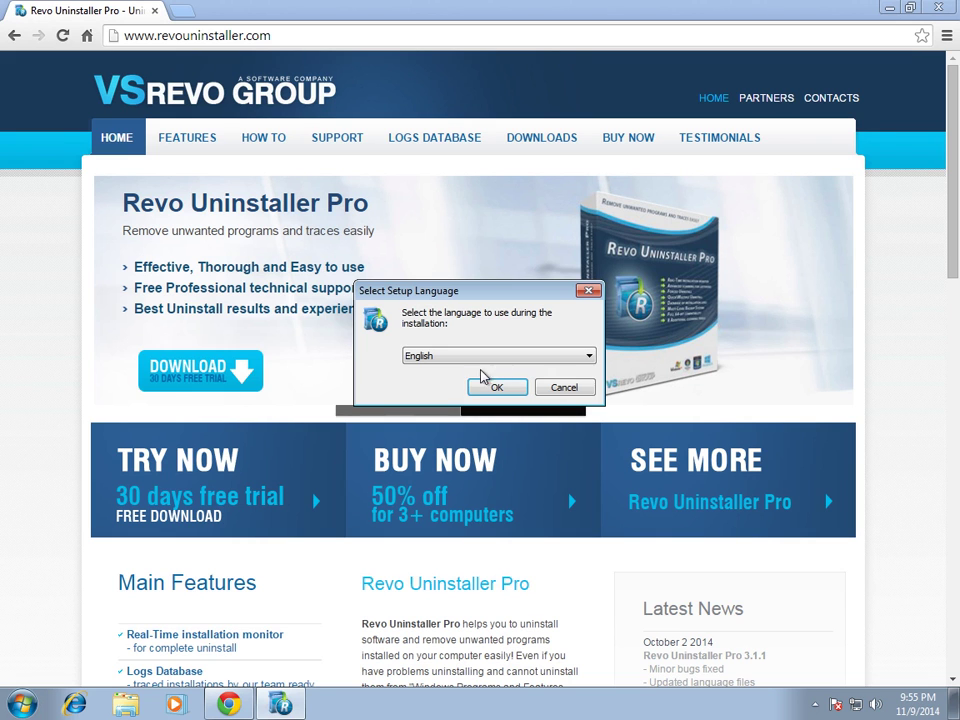
click(498, 388)
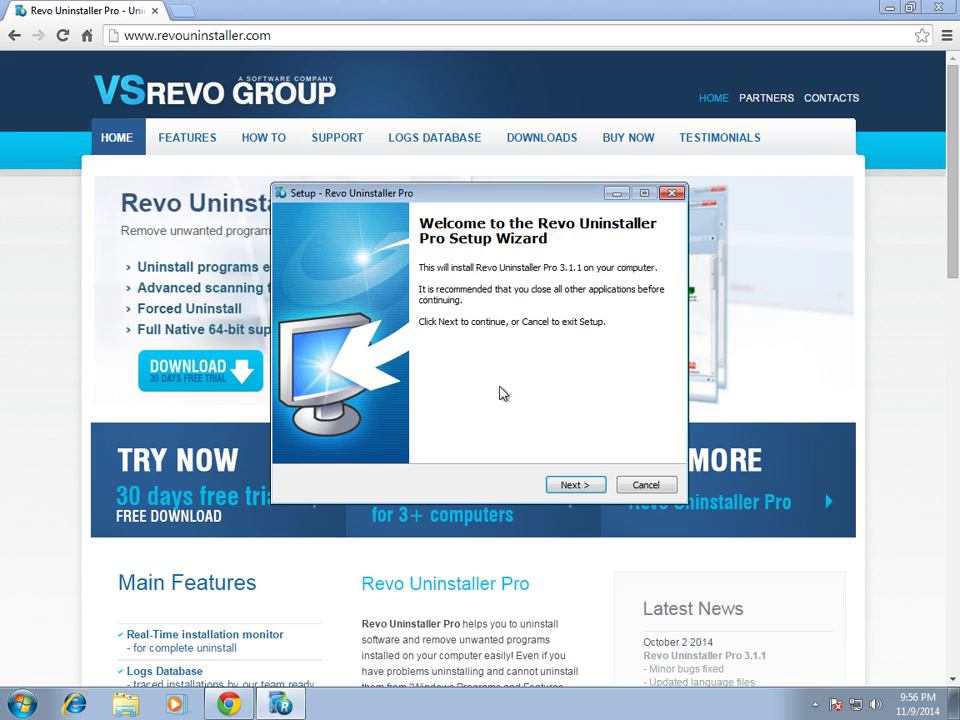
click(575, 486)
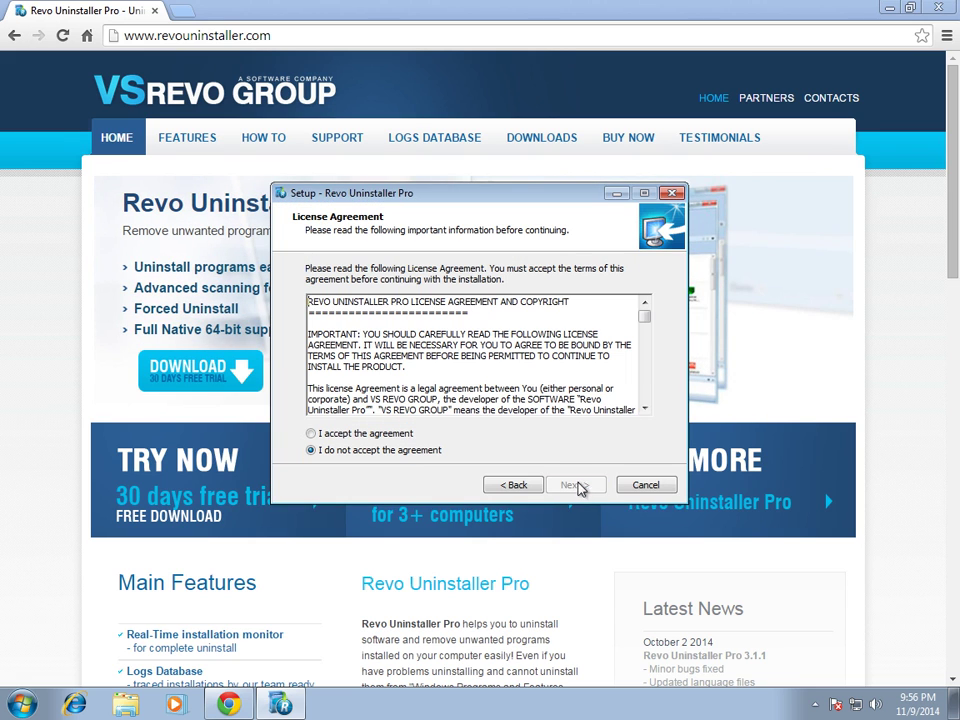
click(389, 436)
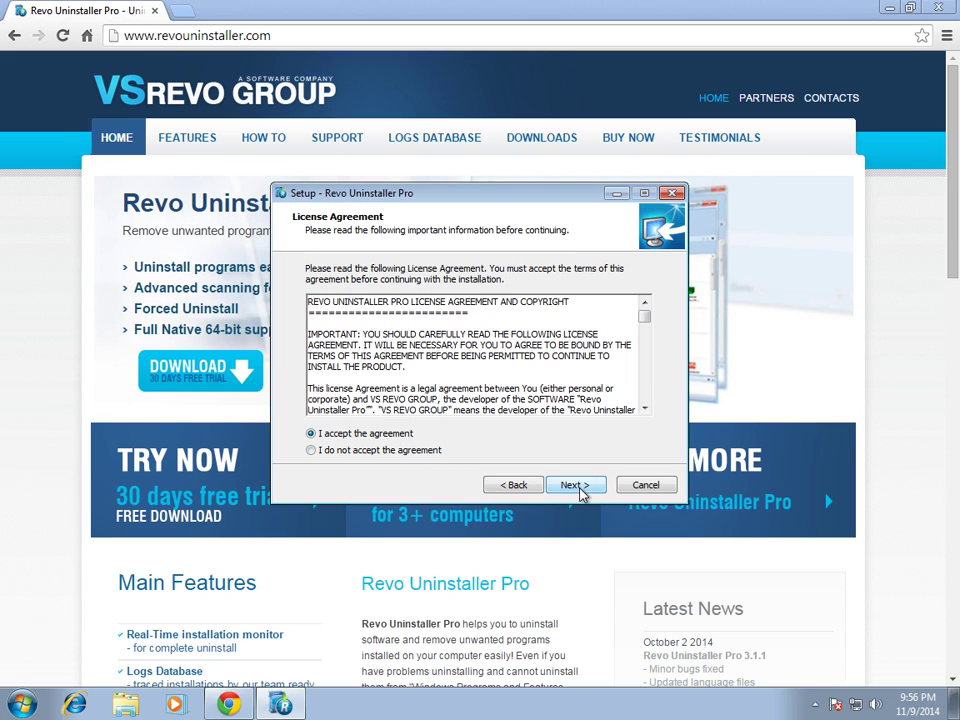
click(575, 485)
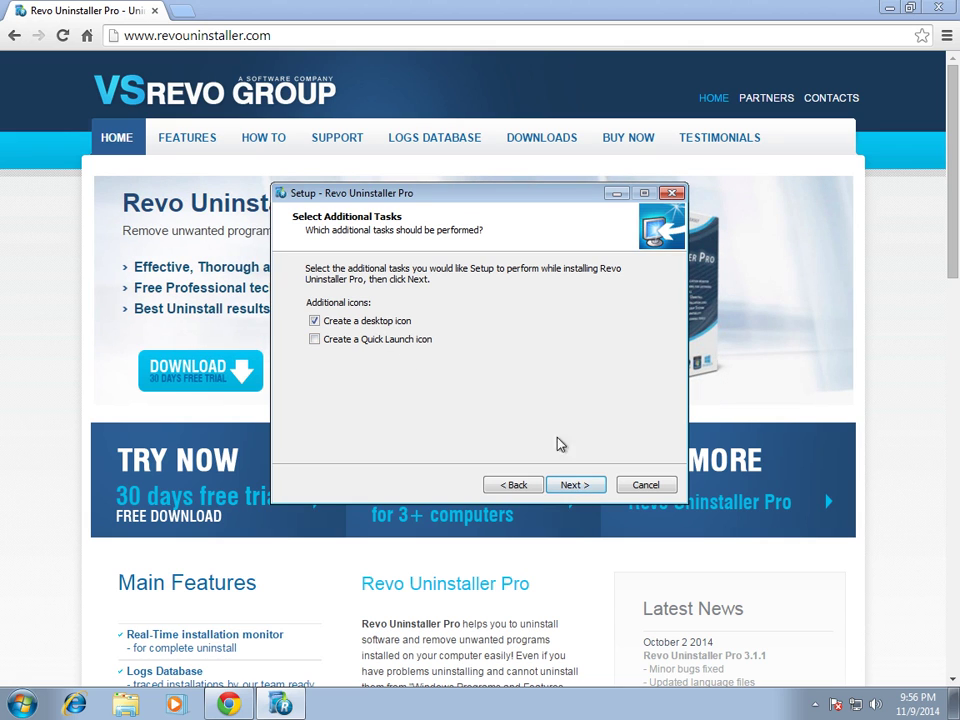
click(576, 487)
click(576, 486)
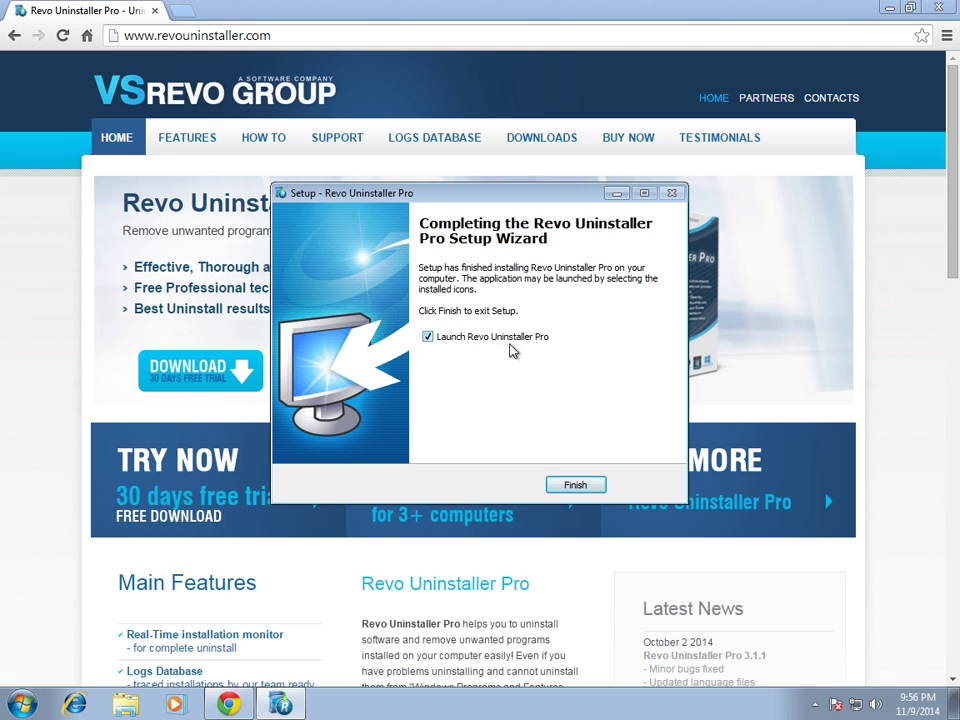
click(576, 489)
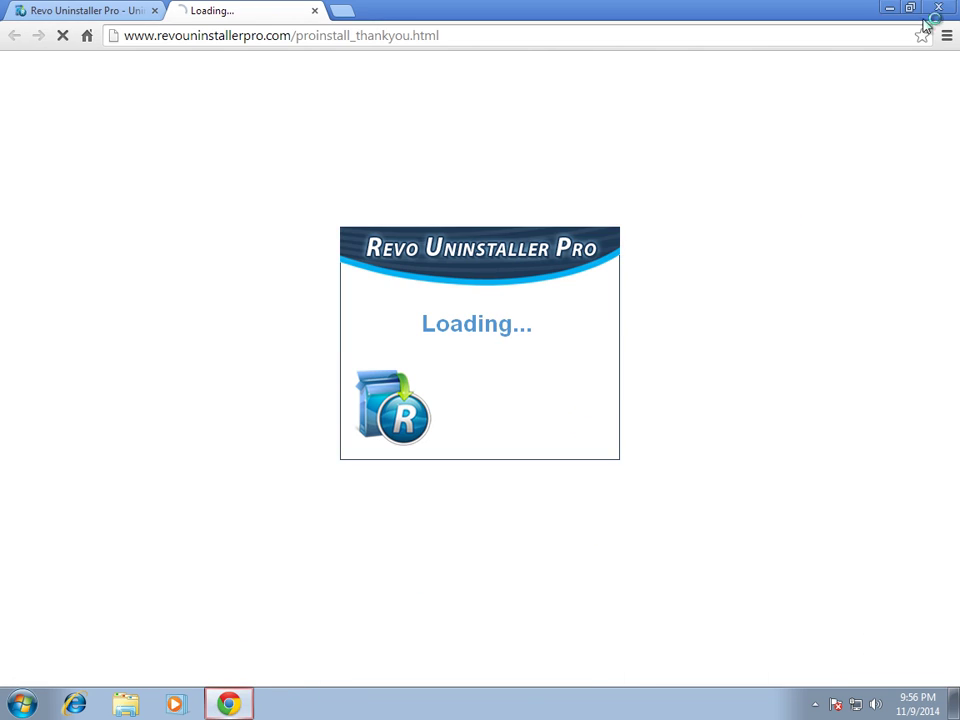
- Close the browser and view WinZip 19.0's context menu in the program list, then dismiss it
click(939, 10)
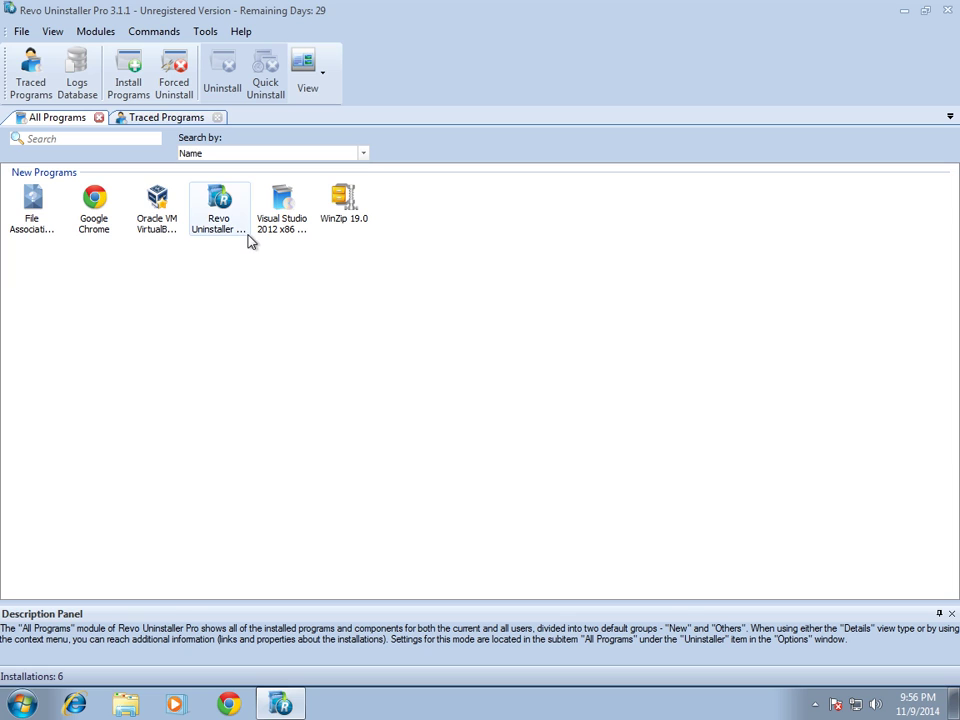
mouse_move(250, 242)
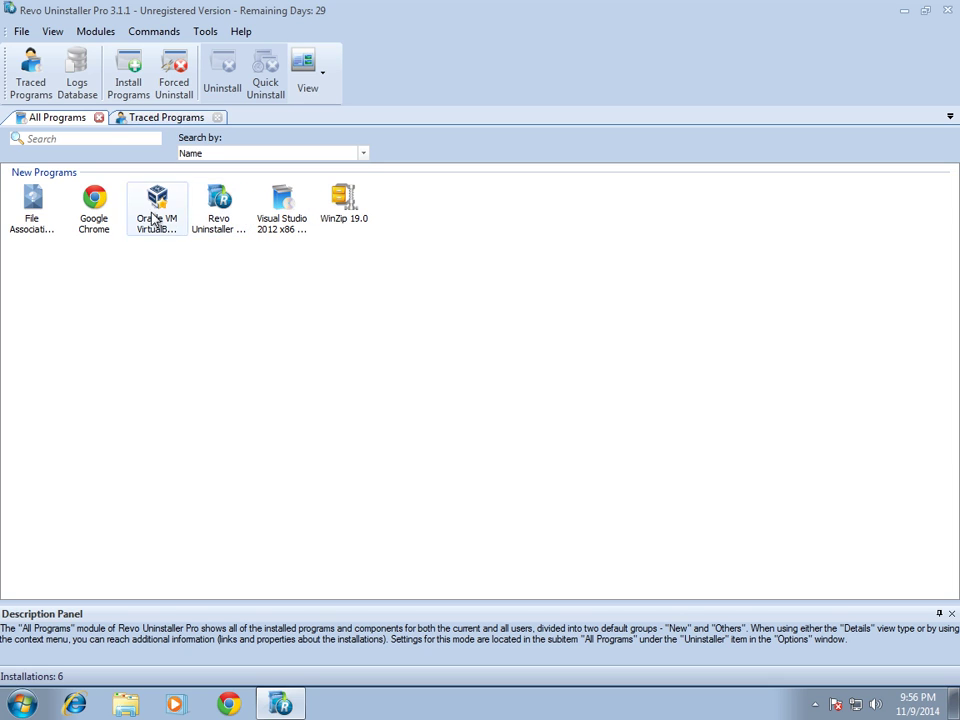
mouse_move(215, 228)
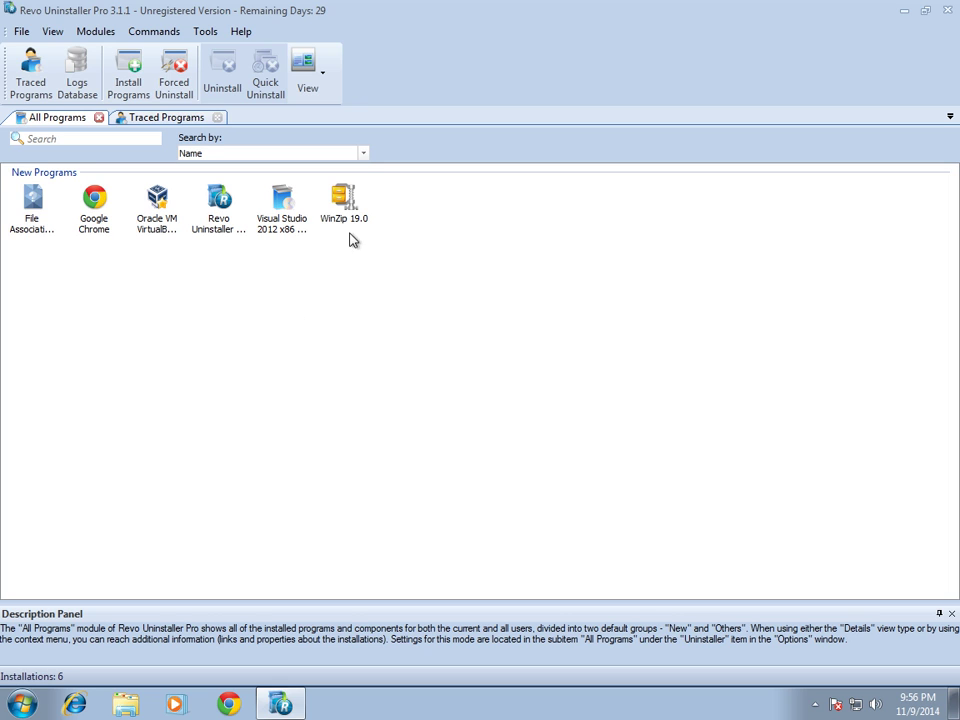
right_click(350, 198)
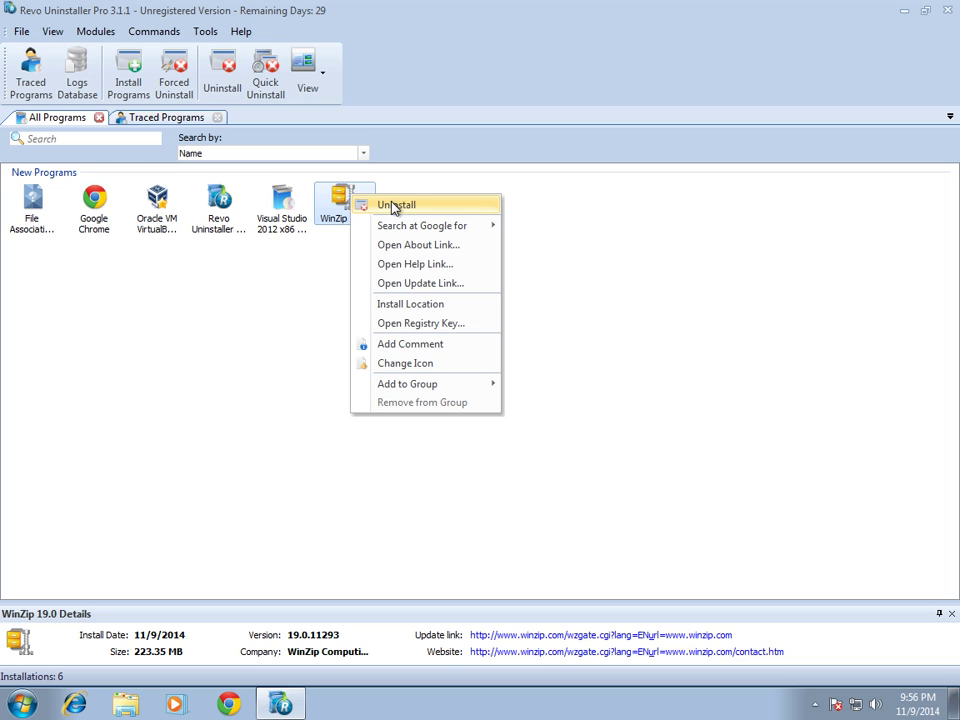
click(268, 264)
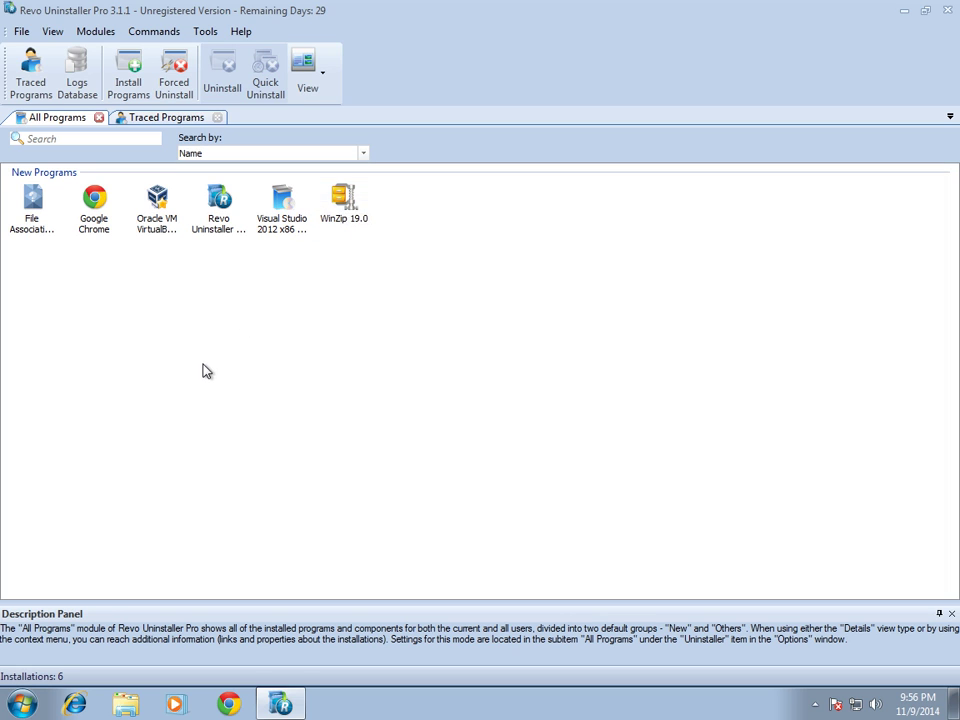
- Point Forced Uninstall at the C:\Program Files\WinZip folder
click(180, 74)
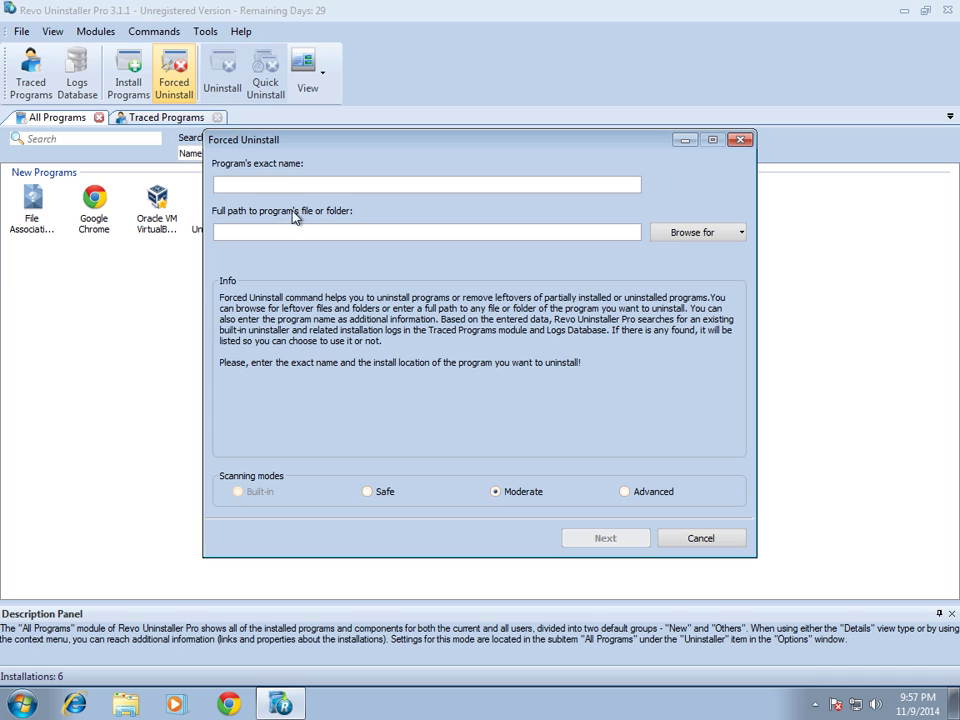
click(680, 233)
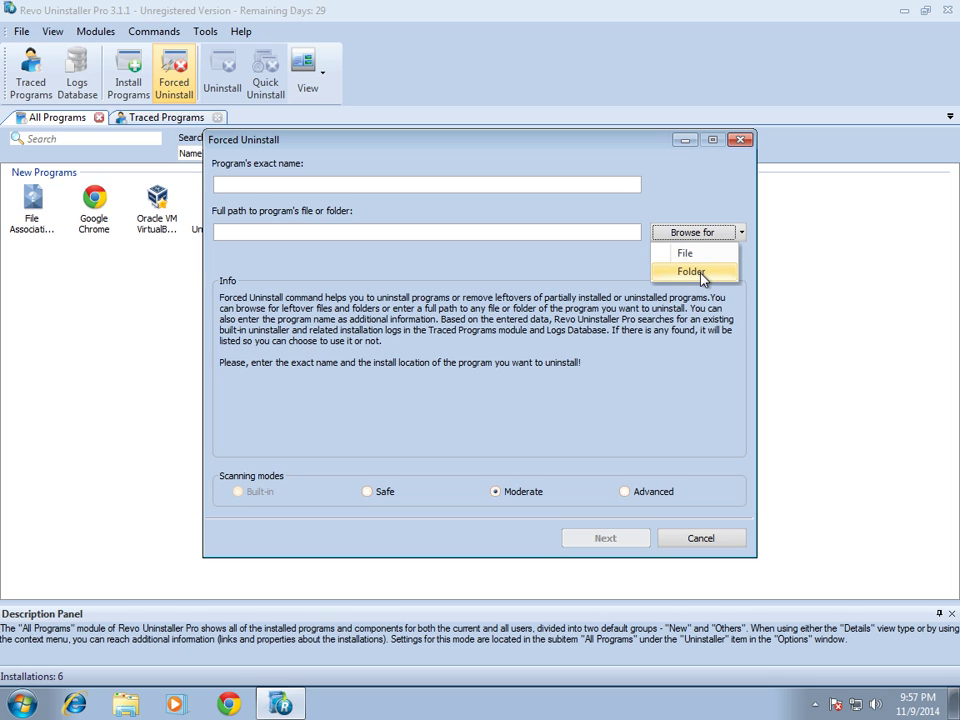
click(691, 272)
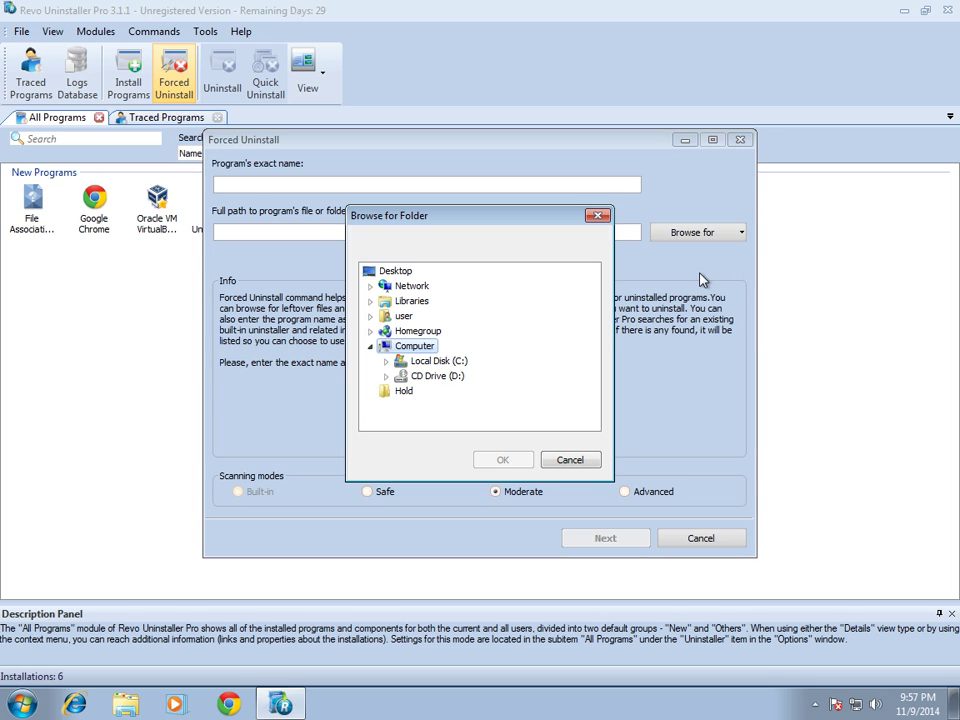
click(442, 362)
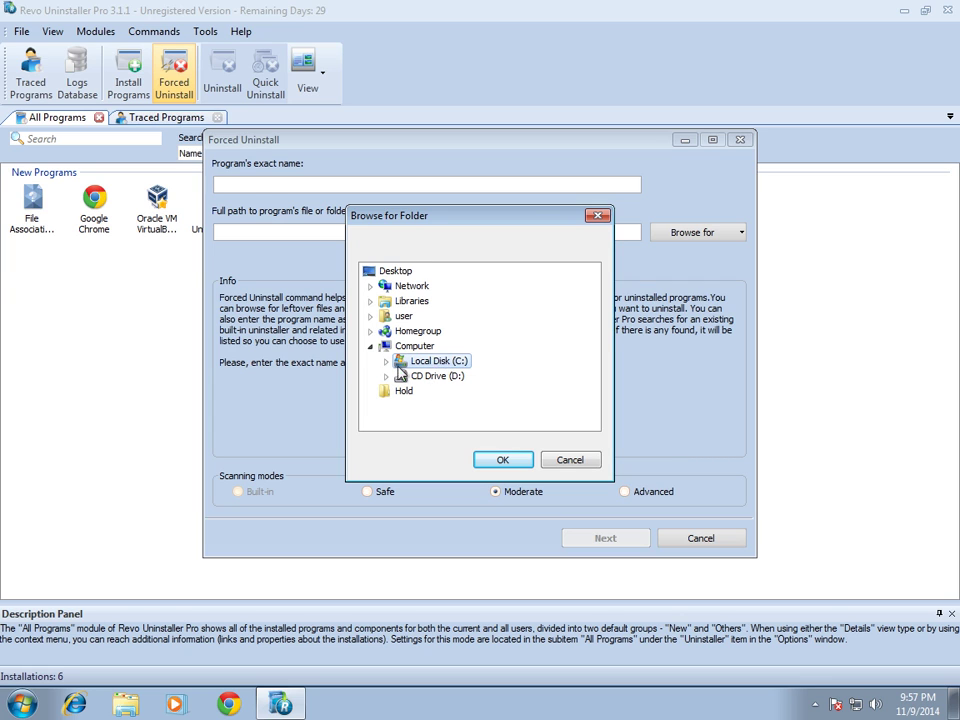
double_click(440, 362)
click(402, 362)
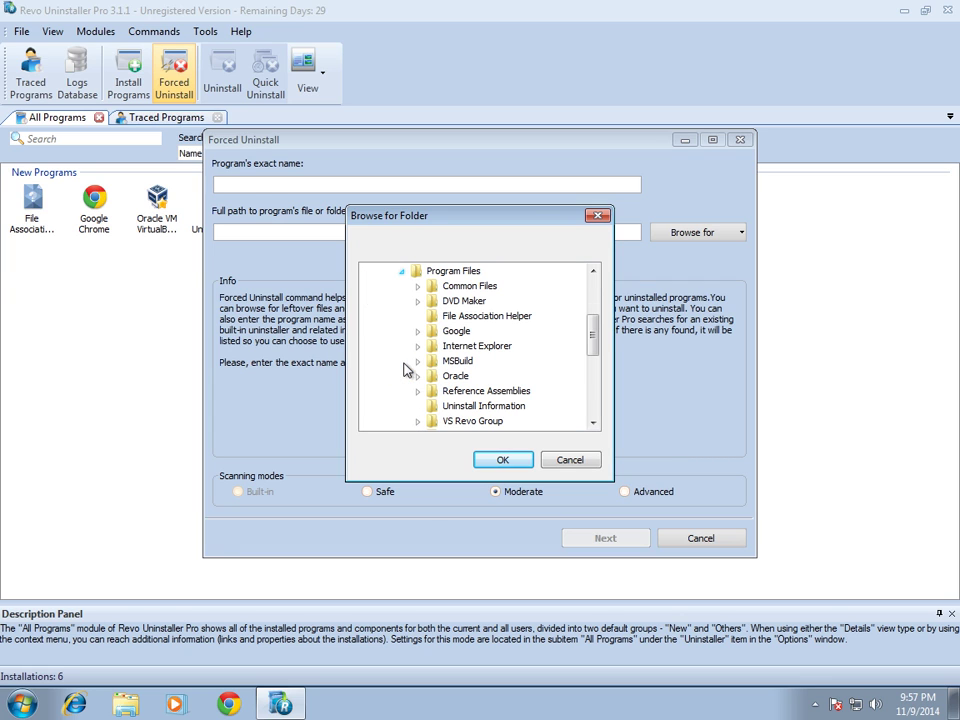
drag(596, 333, 598, 378)
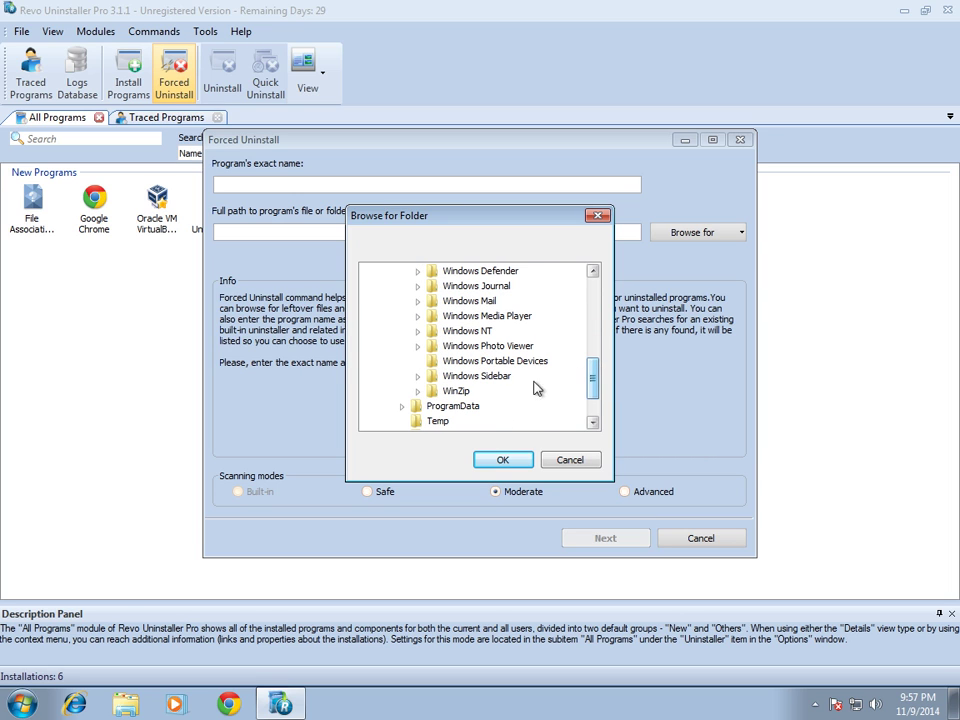
click(503, 460)
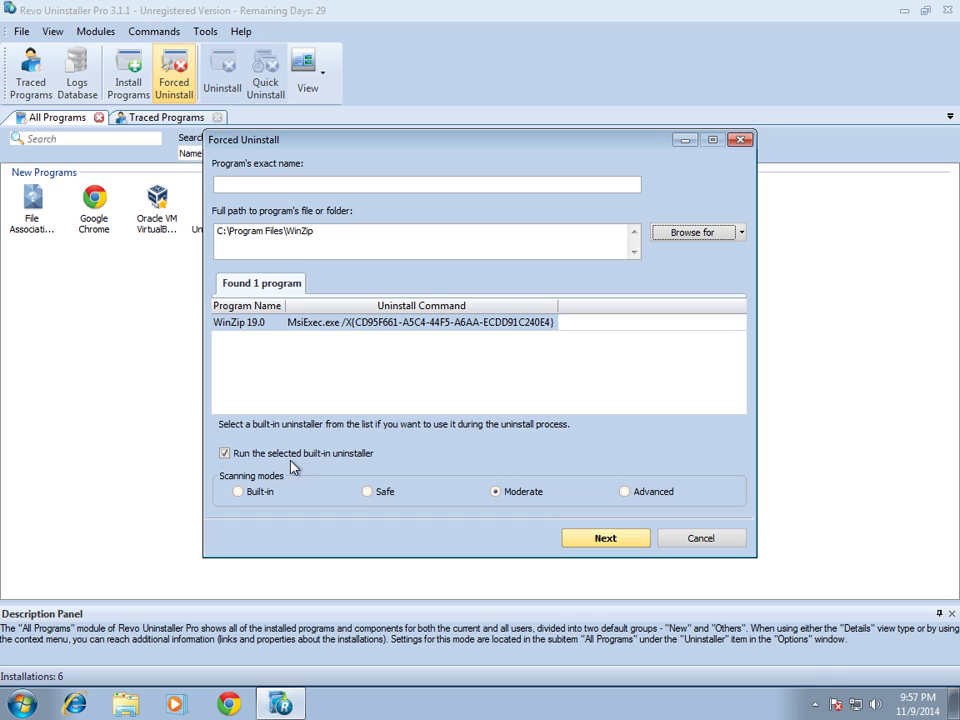
- Proceed with the forced uninstall of WinZip 19.0 and confirm its Windows Installer removal
click(603, 539)
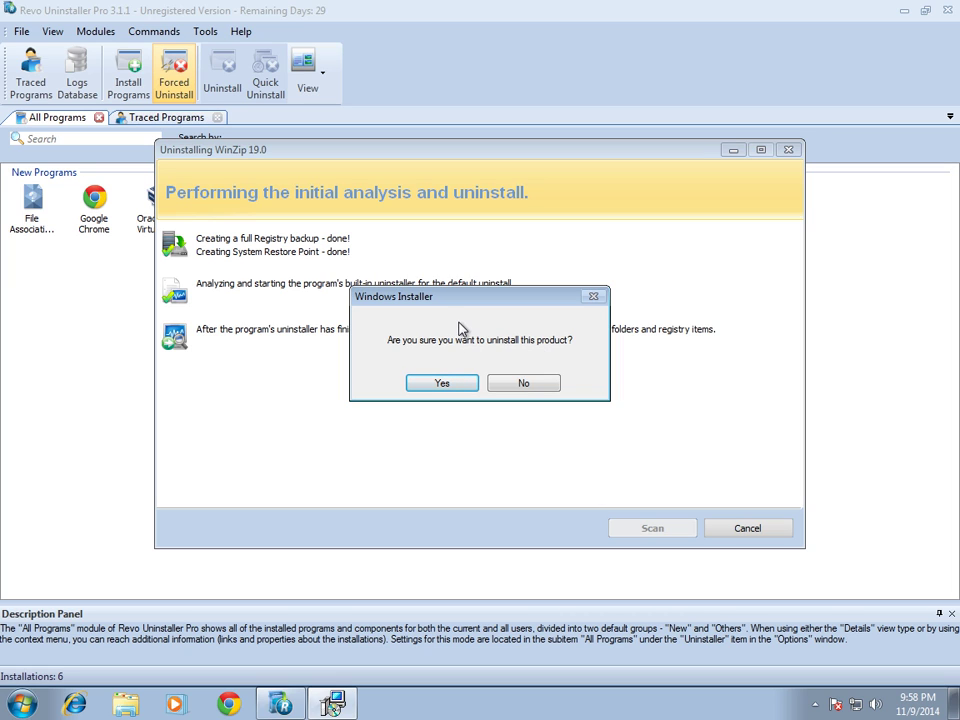
click(443, 385)
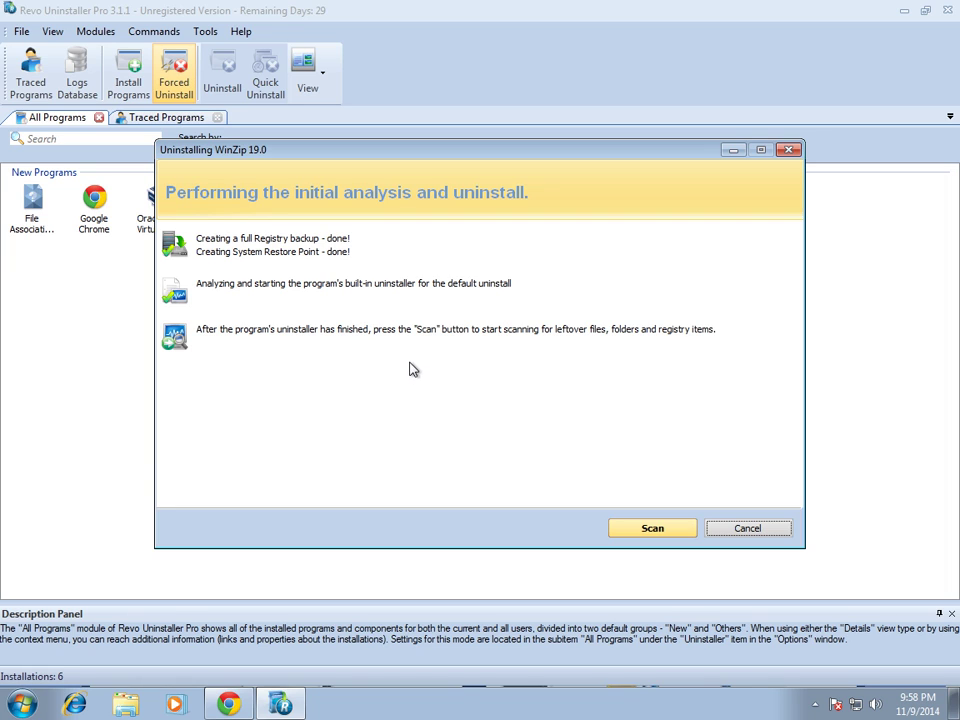
- Scan for WinZip leftovers, select all registry items, and move on without deleting them
click(651, 528)
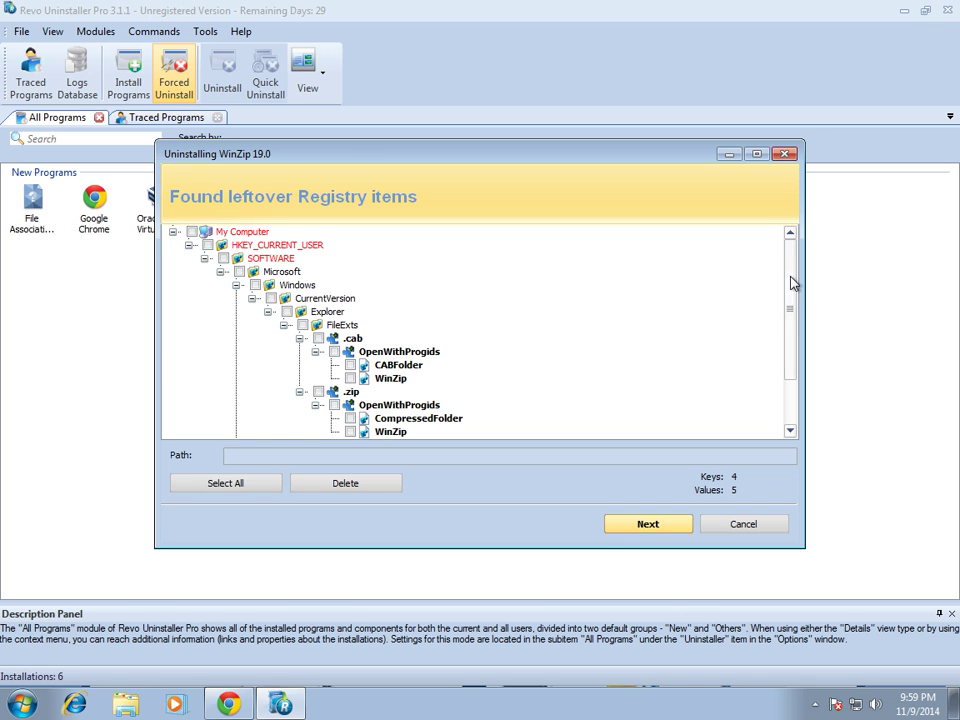
drag(786, 304, 784, 339)
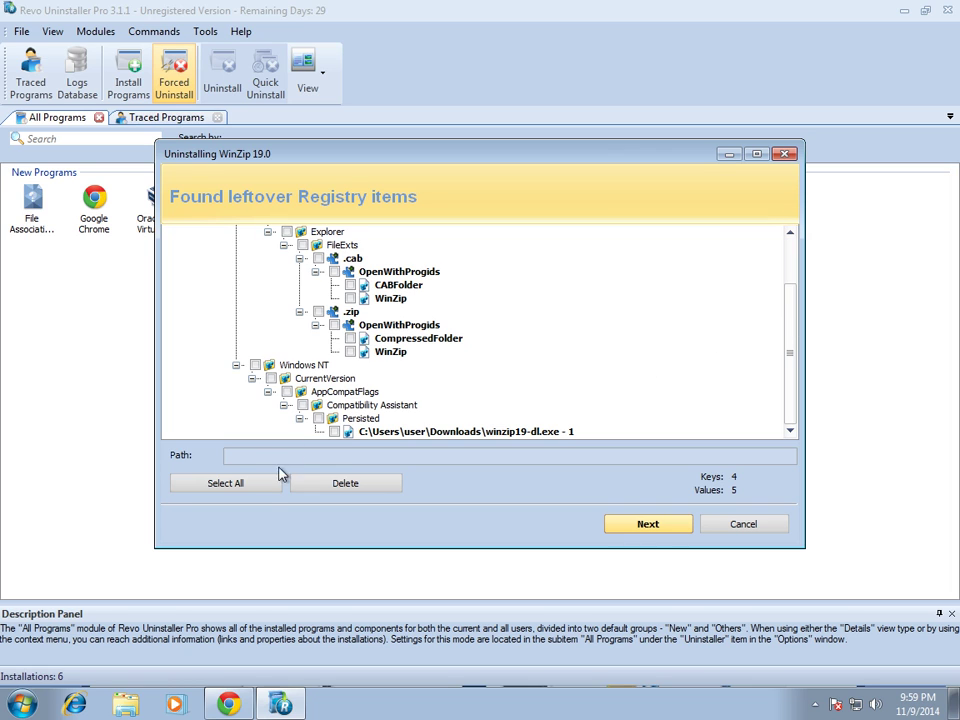
click(252, 484)
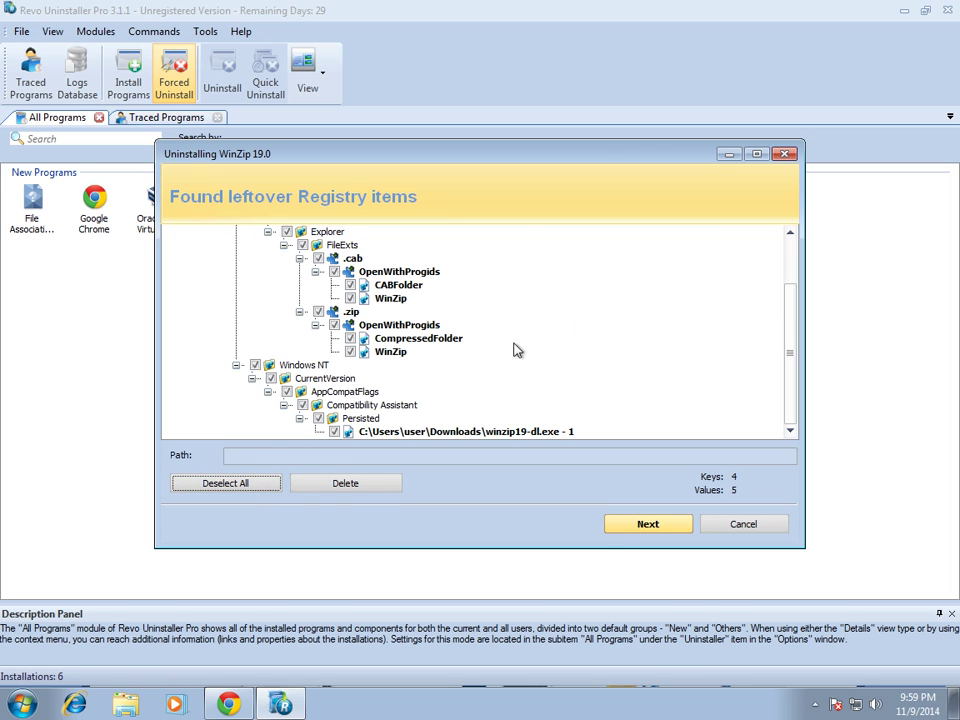
drag(790, 333, 636, 261)
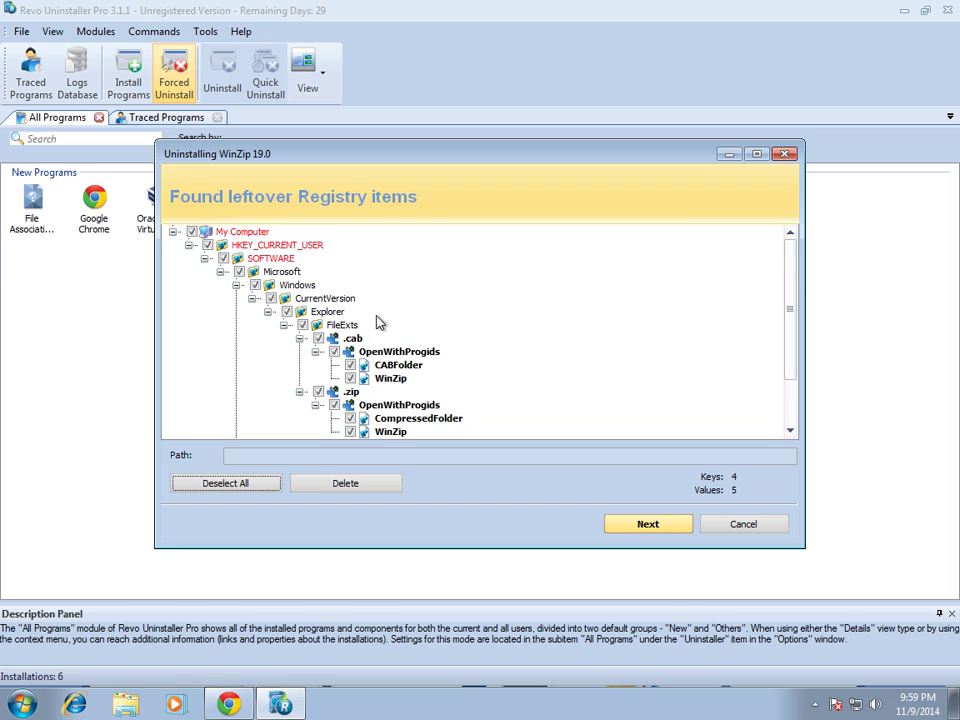
click(645, 525)
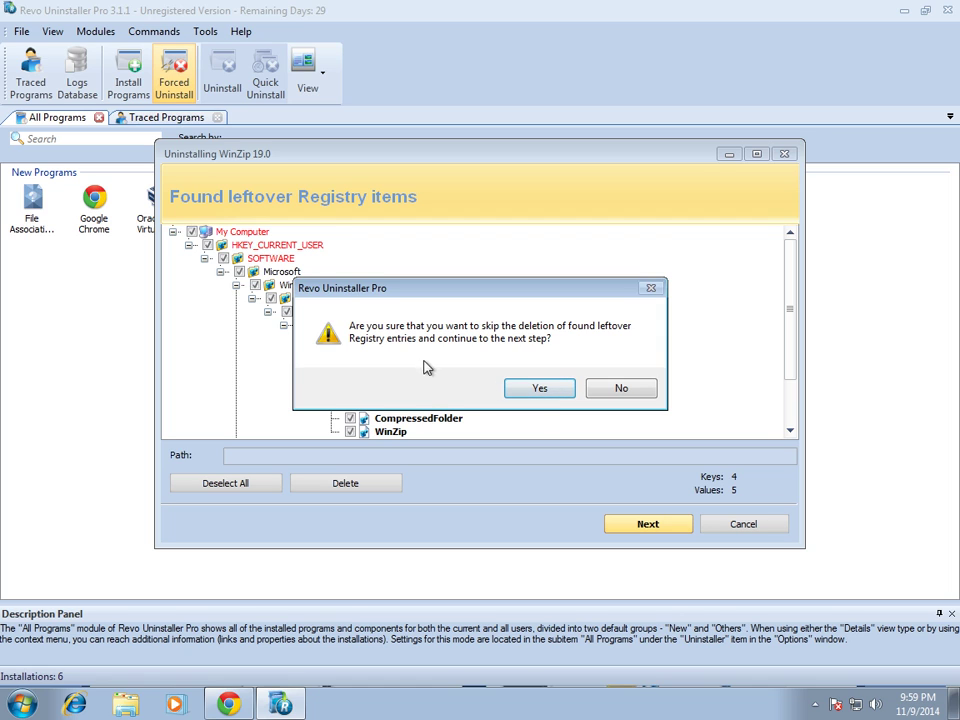
click(540, 391)
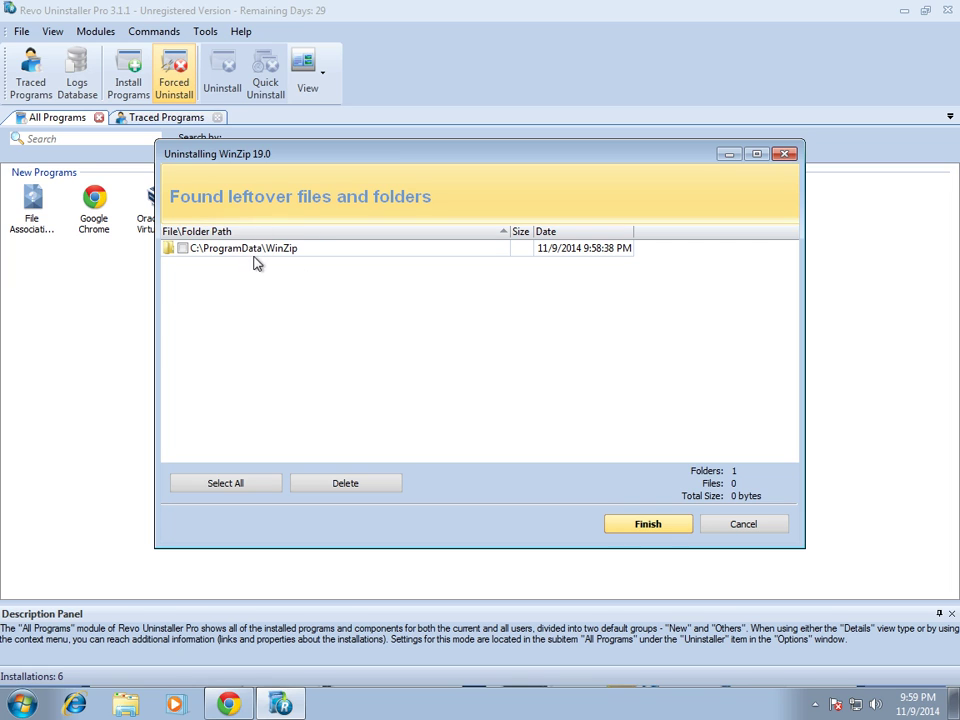
- Mark the C:\ProgramData\WinZip leftover folder and finish the uninstall wizard
click(183, 249)
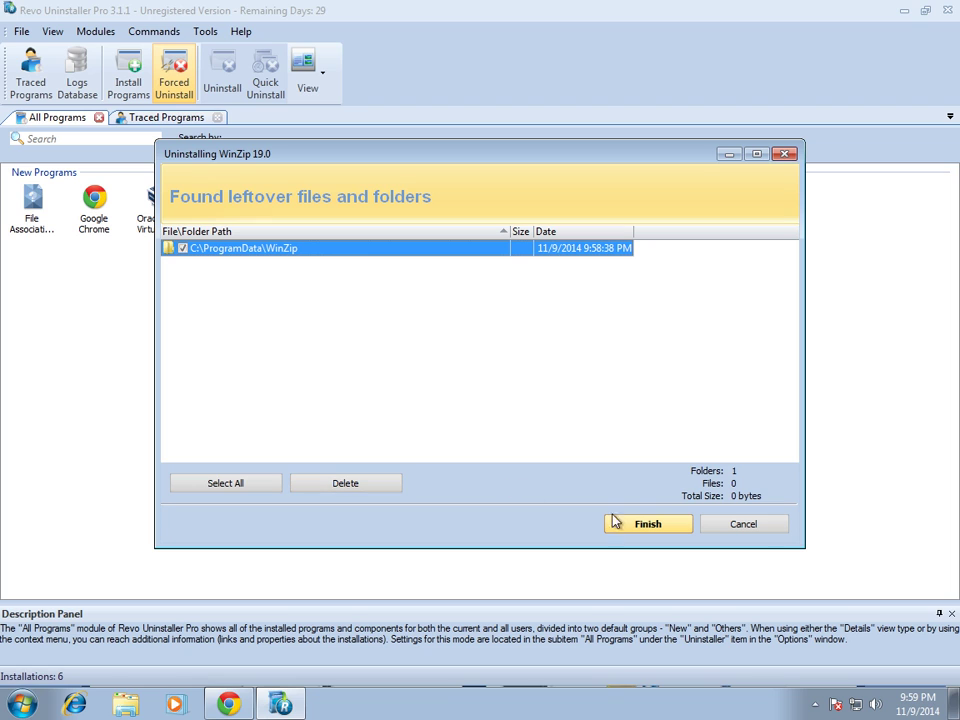
click(647, 529)
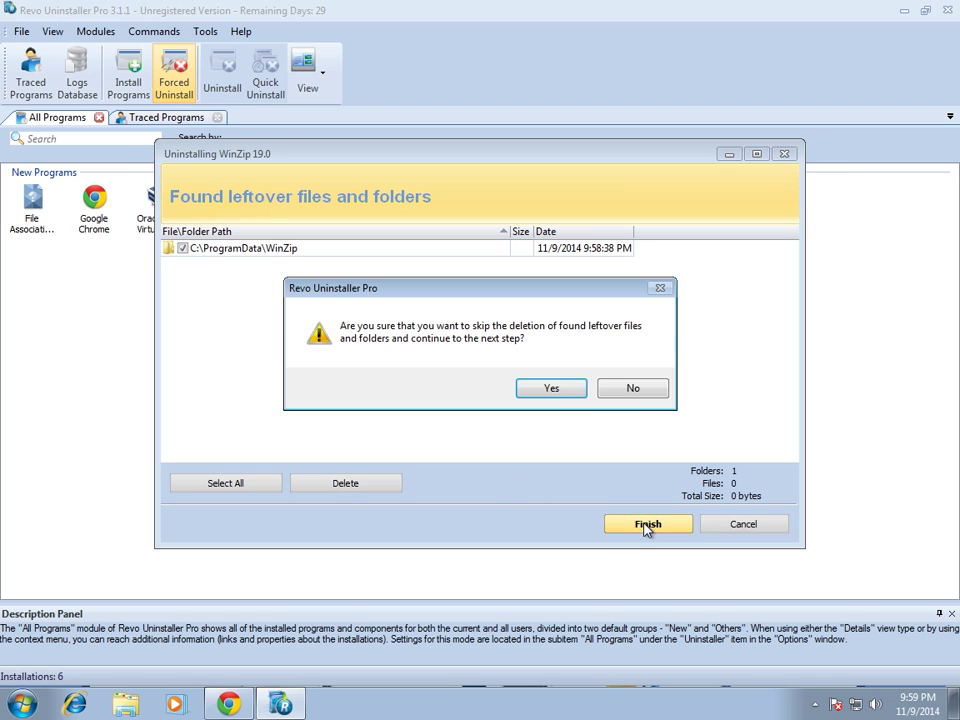
click(541, 393)
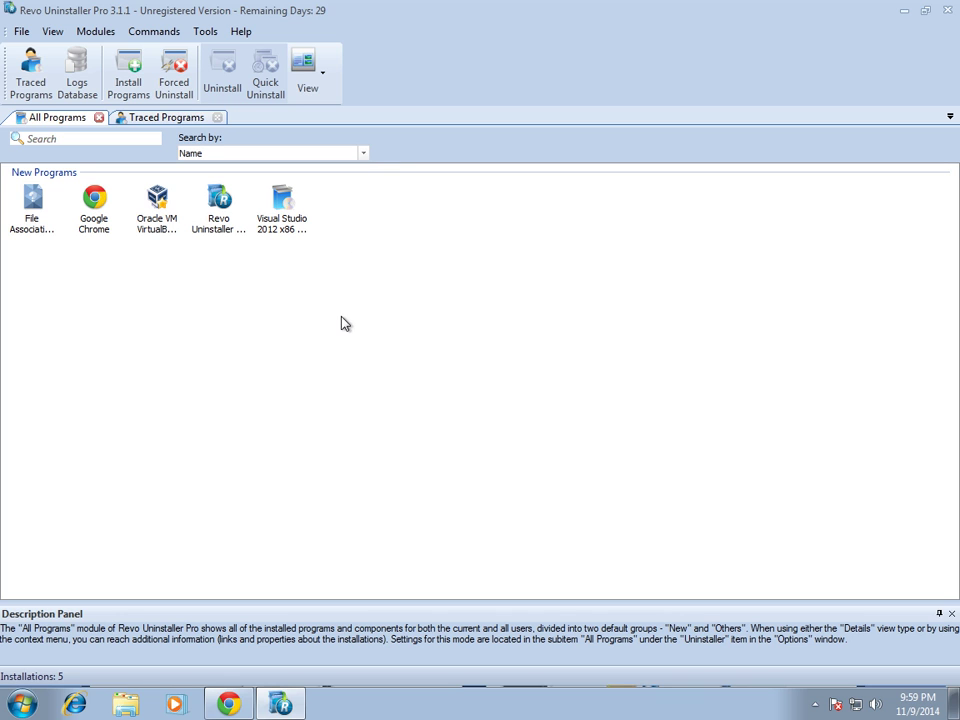
- Close Revo Uninstaller Pro and the WinZip farewell page in Chrome
click(946, 10)
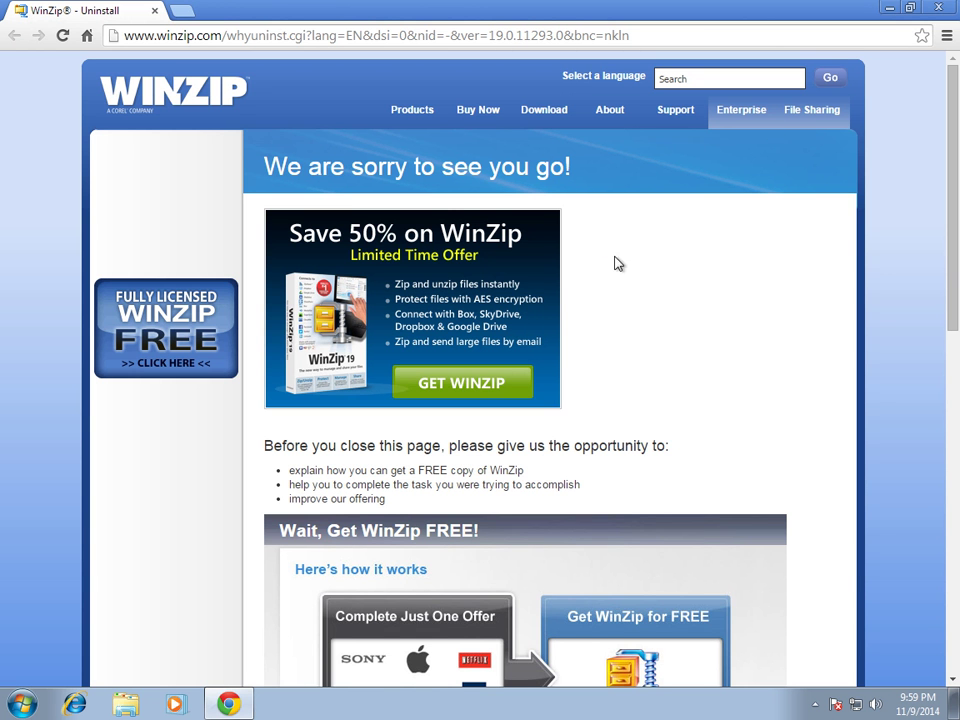
click(938, 8)
click(437, 318)
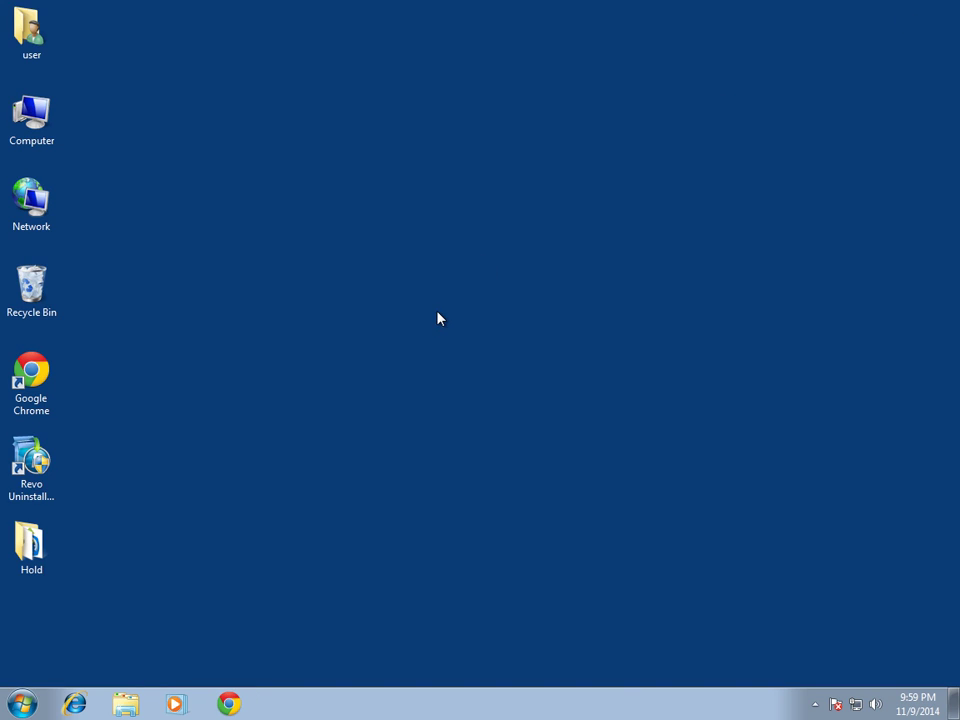